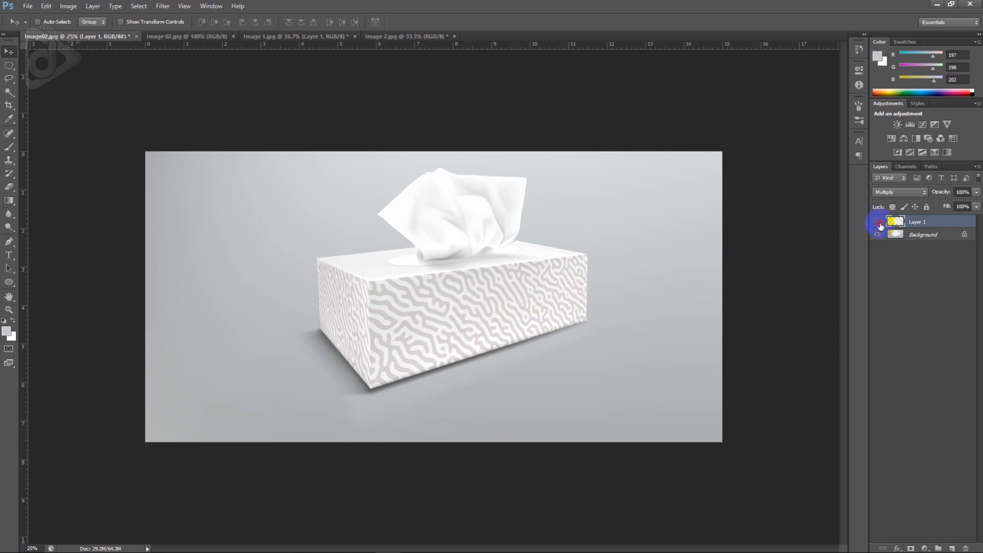
Compare the tissue box image and the living room image with Layer 1 hidden and shown
left_click(879, 222)
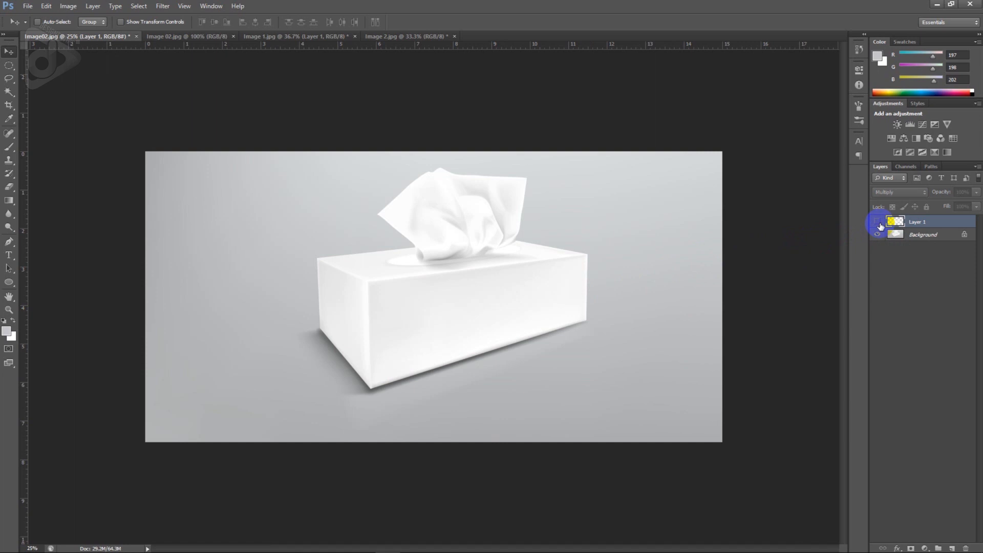
left_click(878, 224)
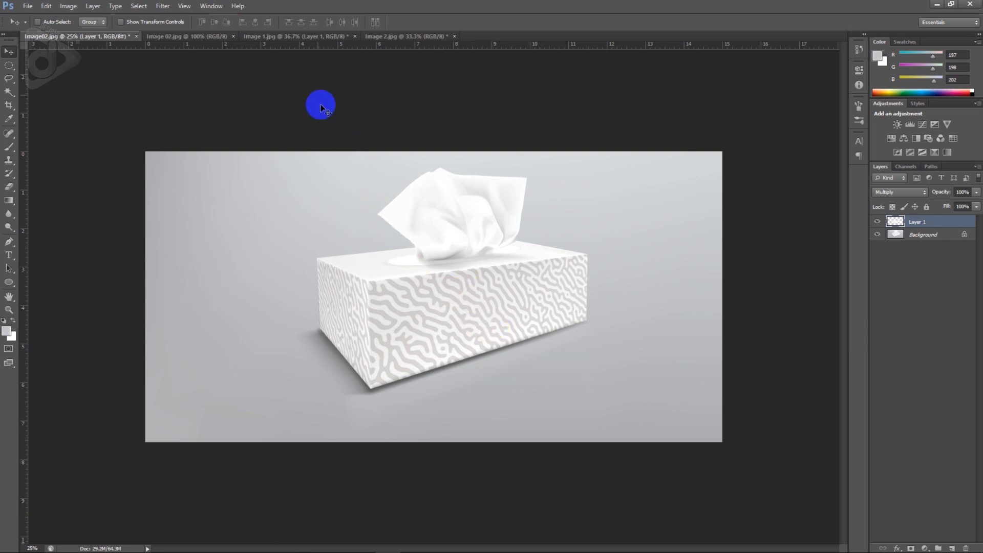
left_click(291, 44)
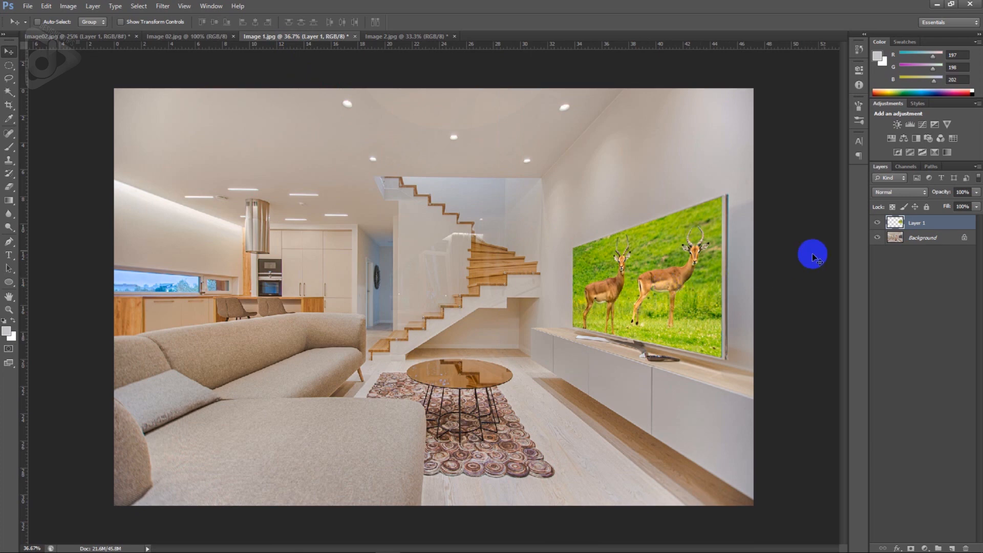
left_click(877, 223)
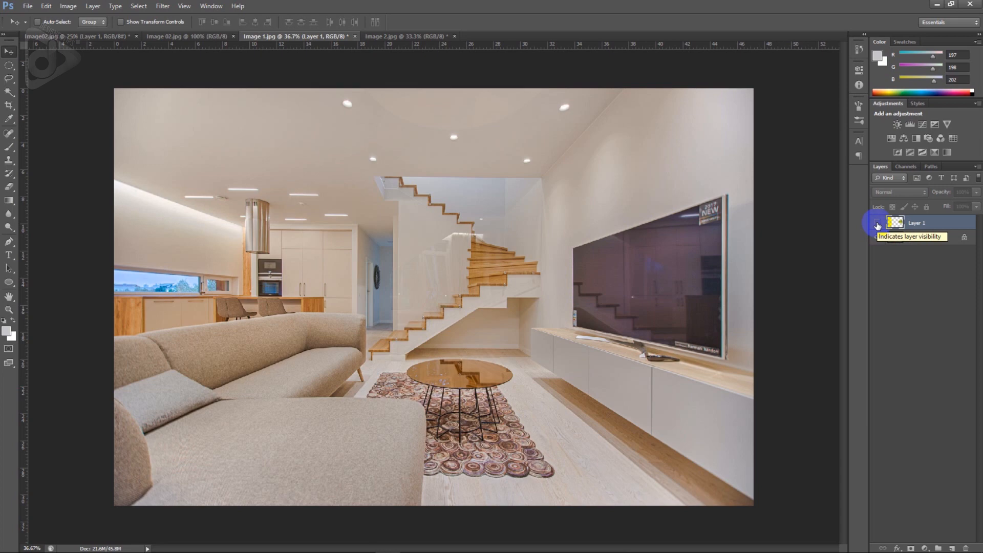
left_click(877, 223)
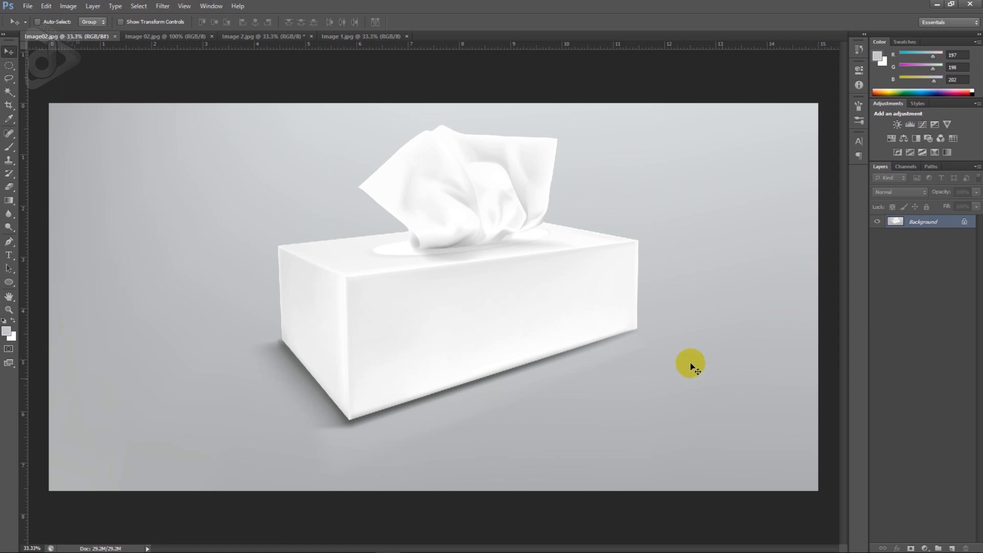
Add a new empty layer above the tissue box background and open the Vanishing Point filter on it
left_click(951, 547)
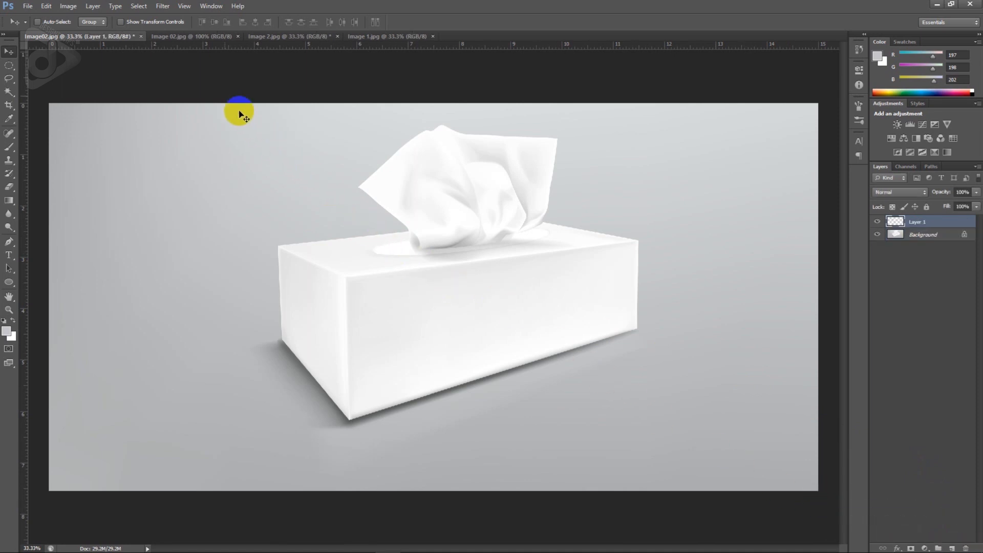
left_click(163, 7)
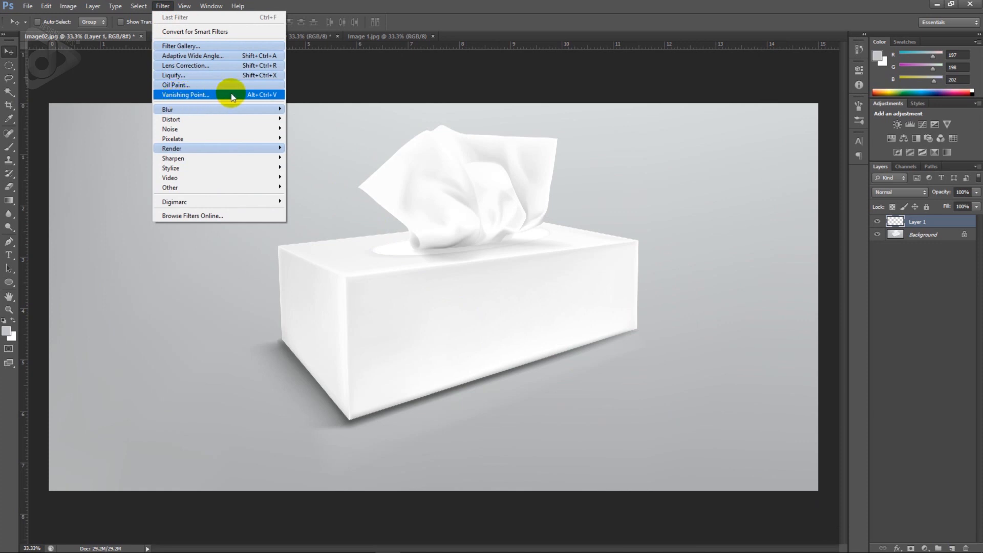
left_click(257, 98)
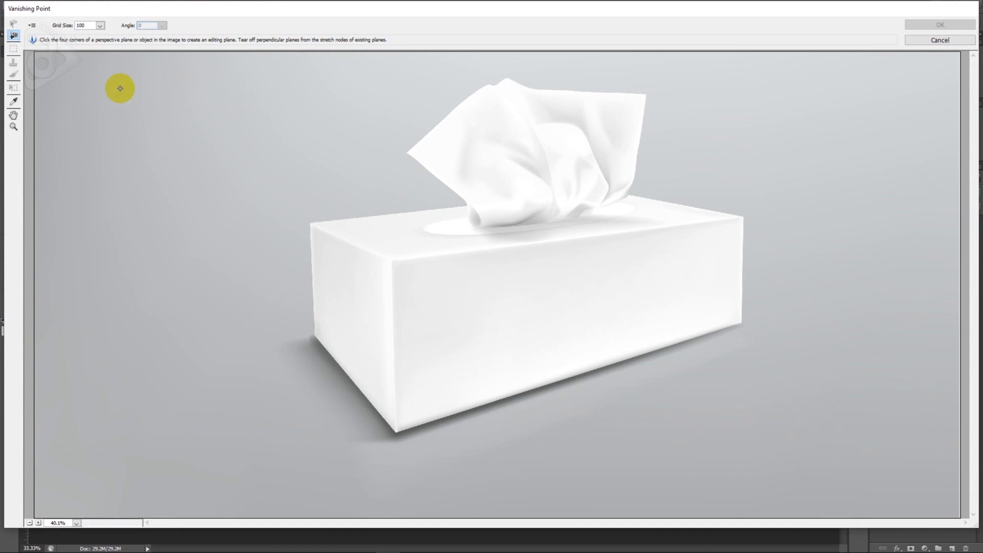
Create a perspective plane on the tissue box's narrow side face by placing its nodes on the four corners
left_click(15, 39)
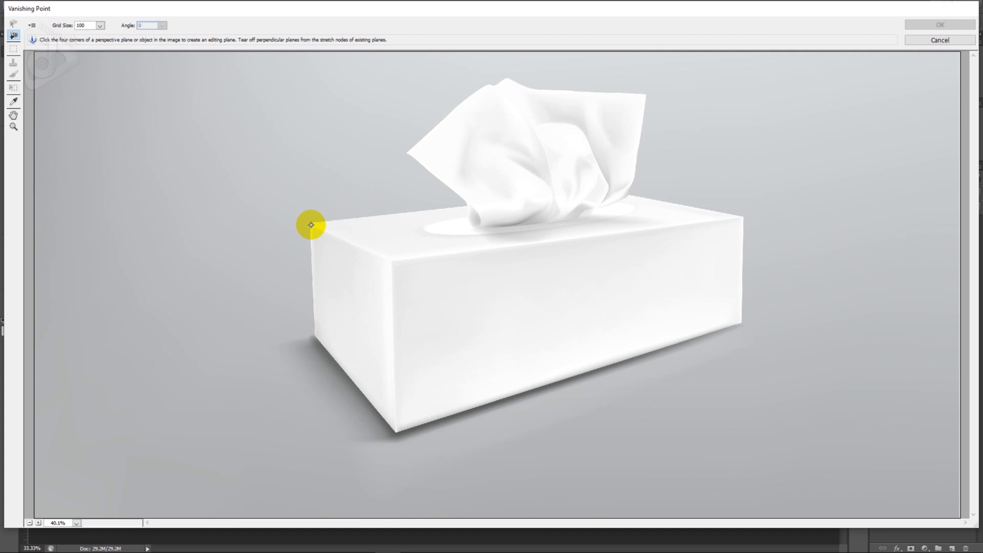
key("x")
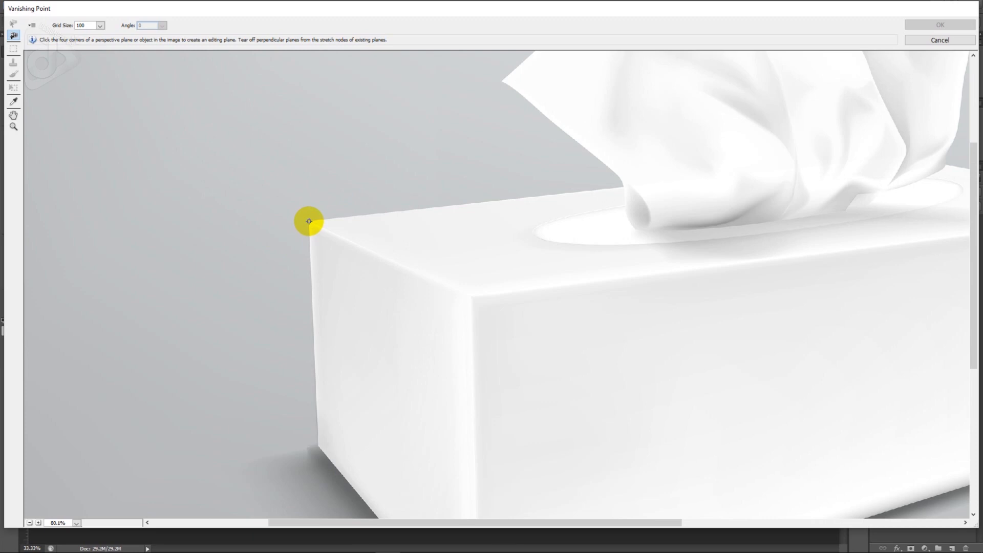
left_click(309, 223)
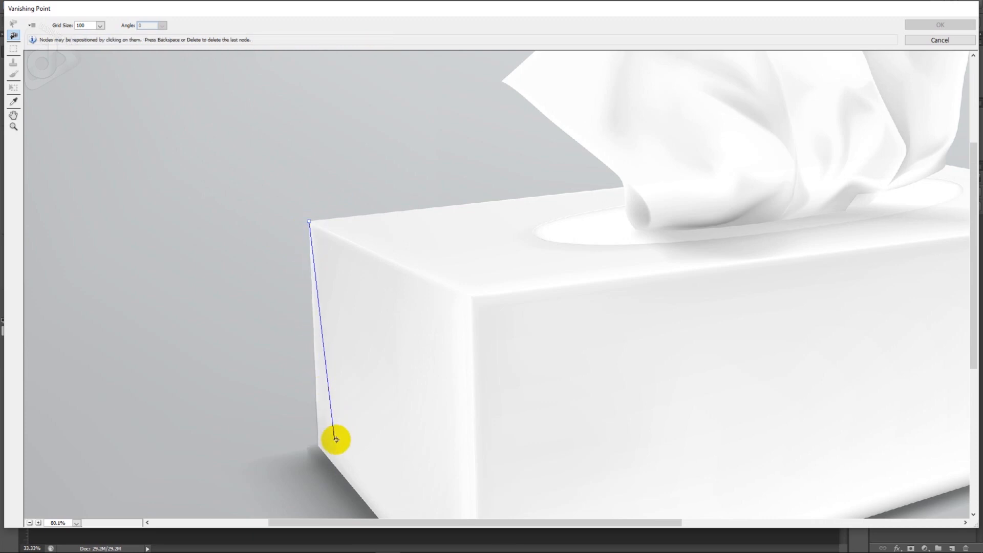
left_click(317, 447)
key("ctrl+minus")
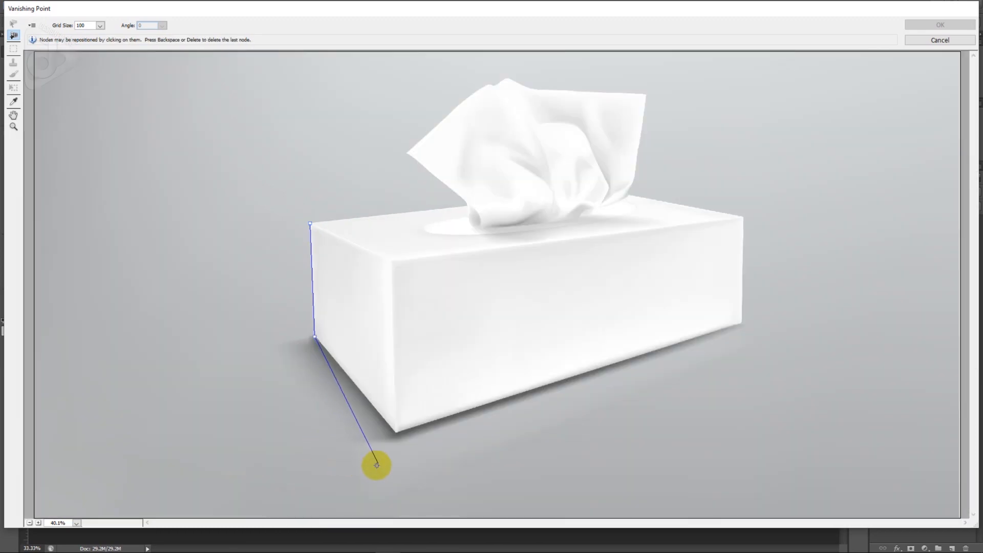
left_click(396, 432)
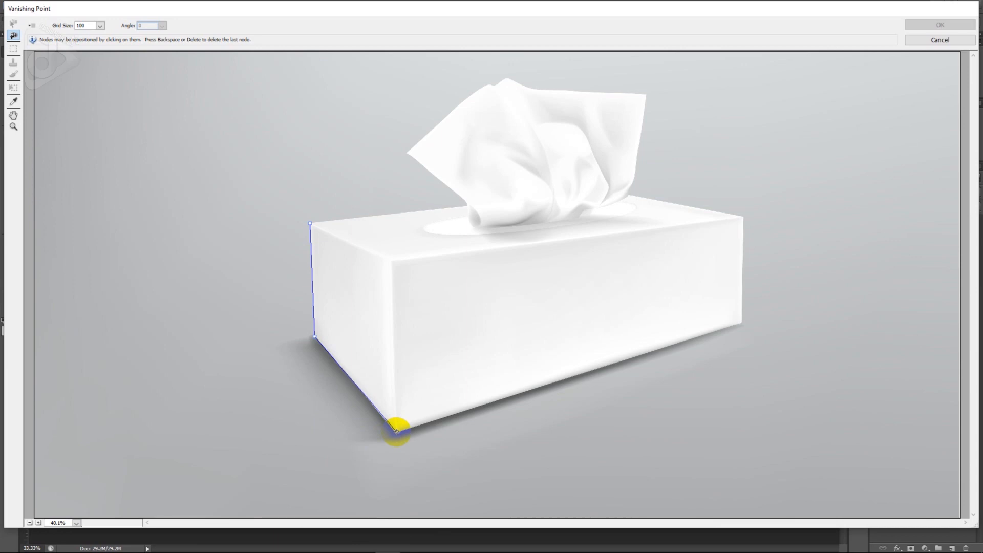
key("ctrl+plus")
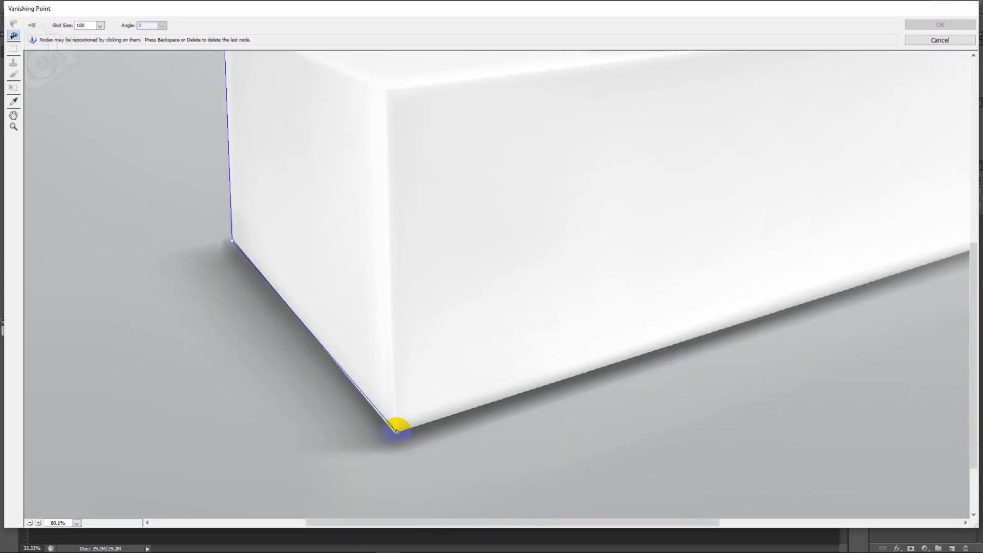
key("ctrl+minus")
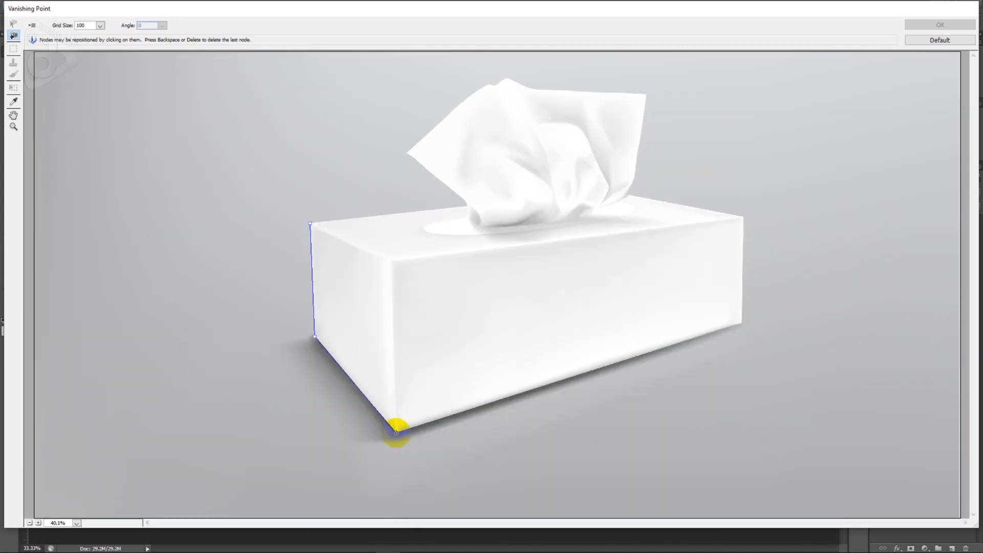
key("ctrl+plus")
key("ctrl+plus")
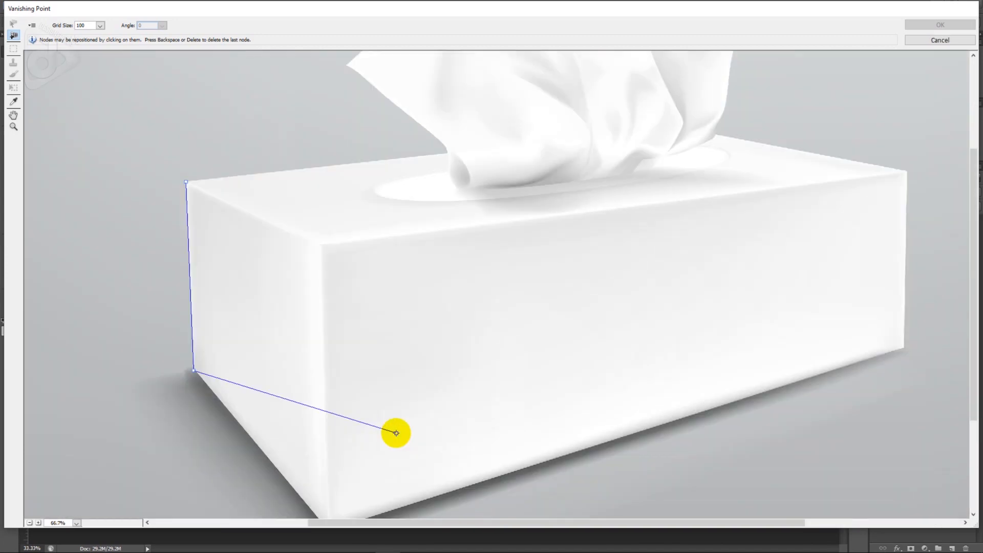
scroll(315, 406, "down", 2)
scroll(315, 406, "down", 1)
left_click(329, 455)
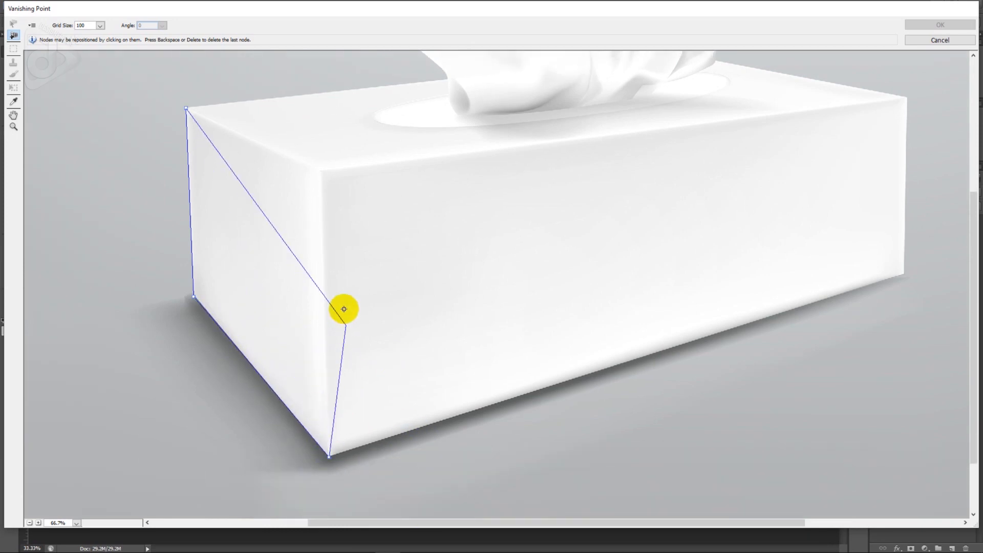
left_click(320, 168)
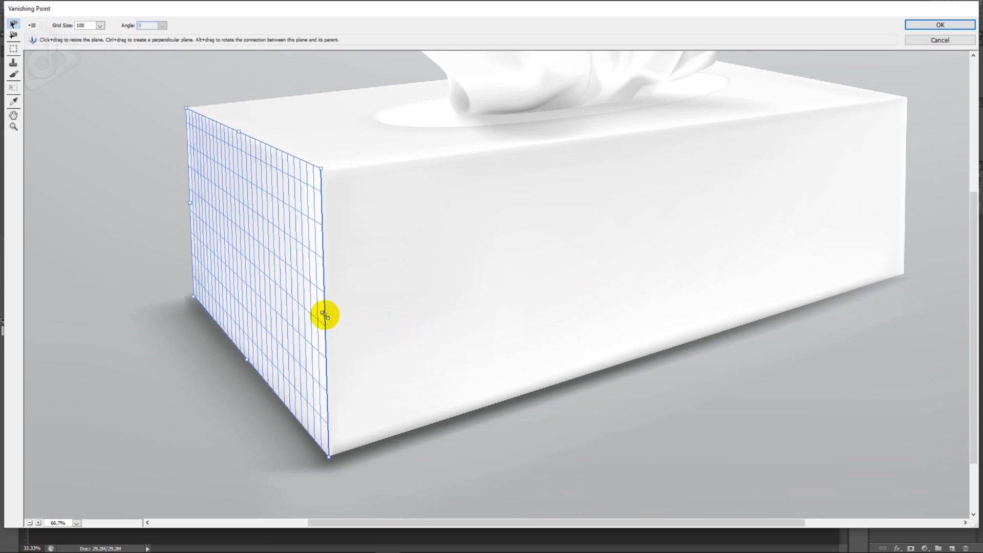
Pull a connected plane from the shared vertical edge, fit its far corners to the box's long front face, and accept the planes
key("ctrl")
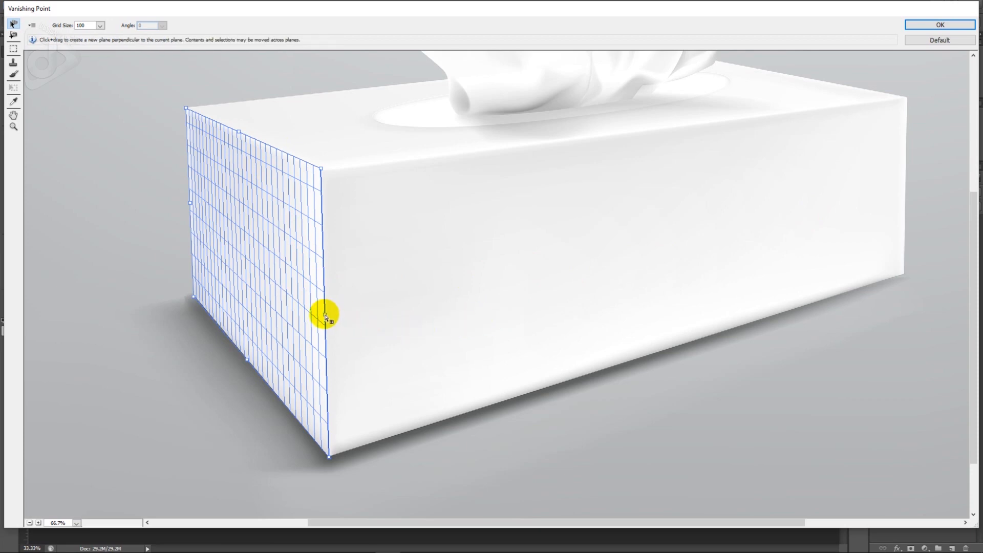
left_click_drag(324, 315, 898, 204)
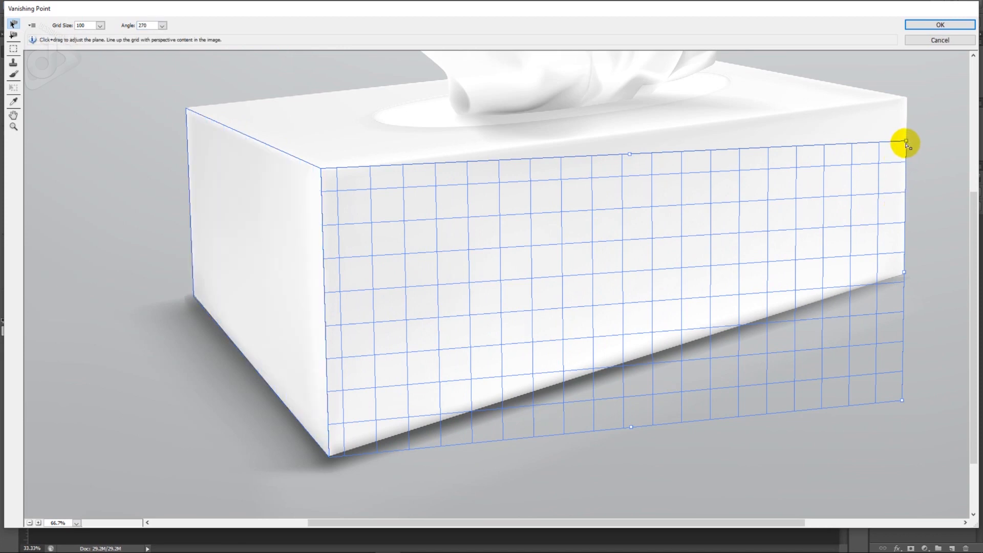
left_click_drag(905, 140, 906, 97)
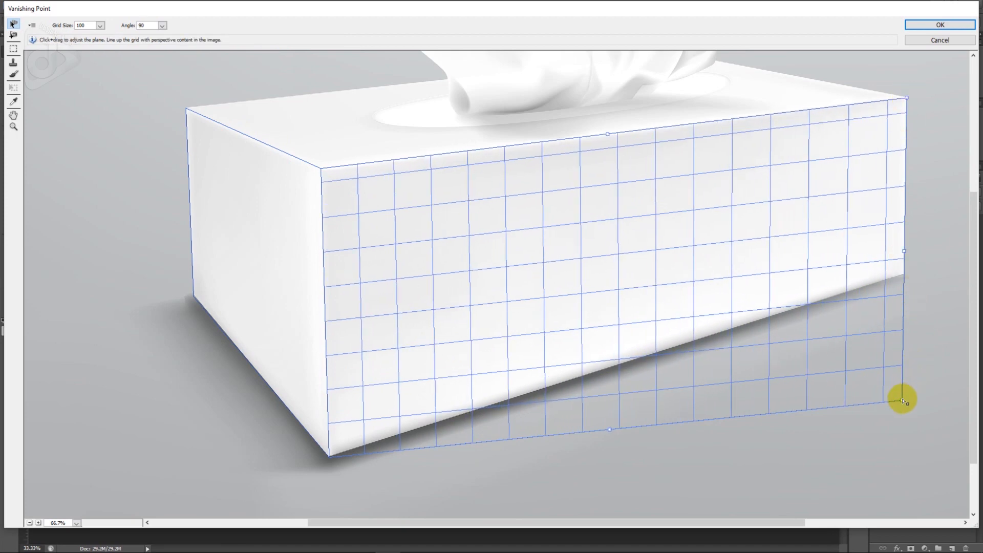
left_click_drag(903, 400, 904, 274)
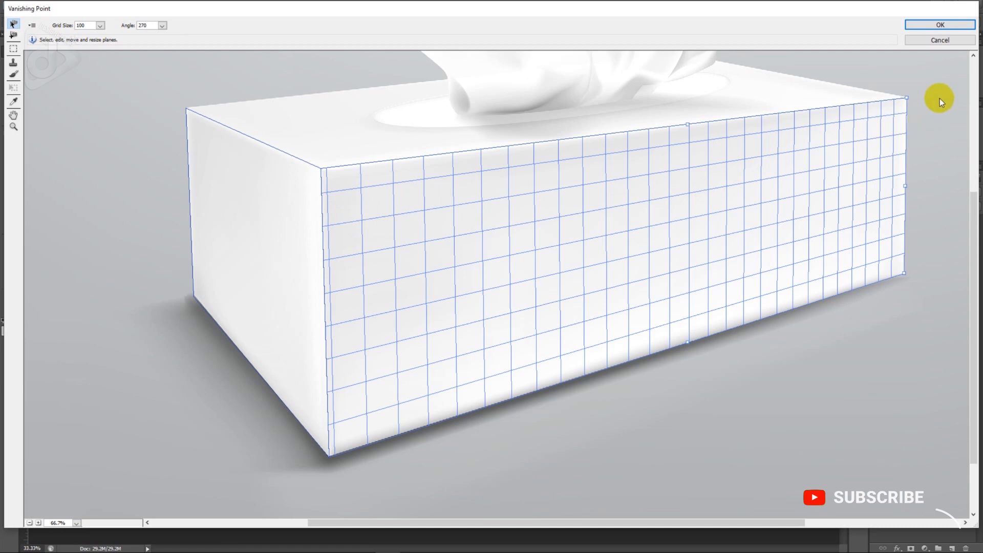
left_click(929, 26)
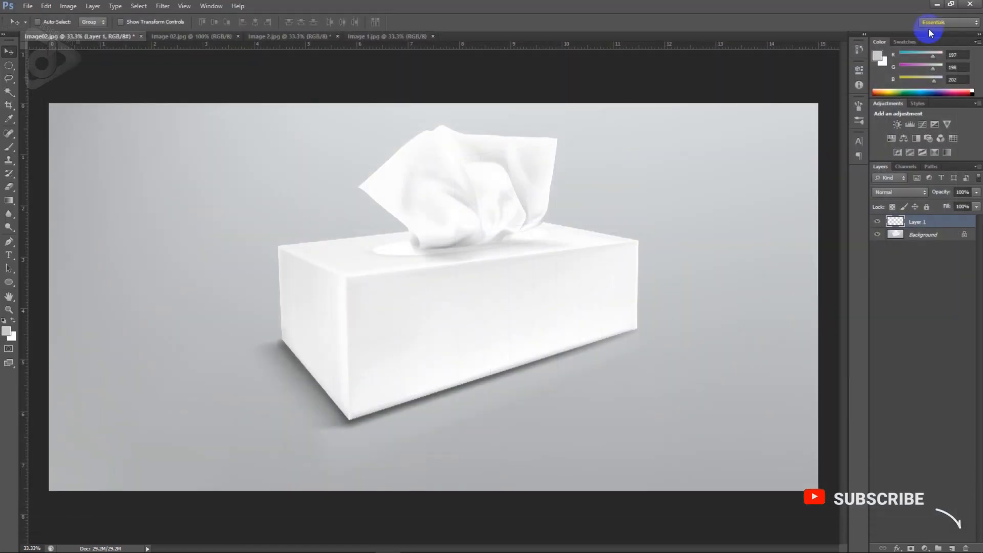
Copy the whole pattern from Image 02.jpg and paste it into Vanishing Point on the tissue box's Layer 1
left_click(221, 45)
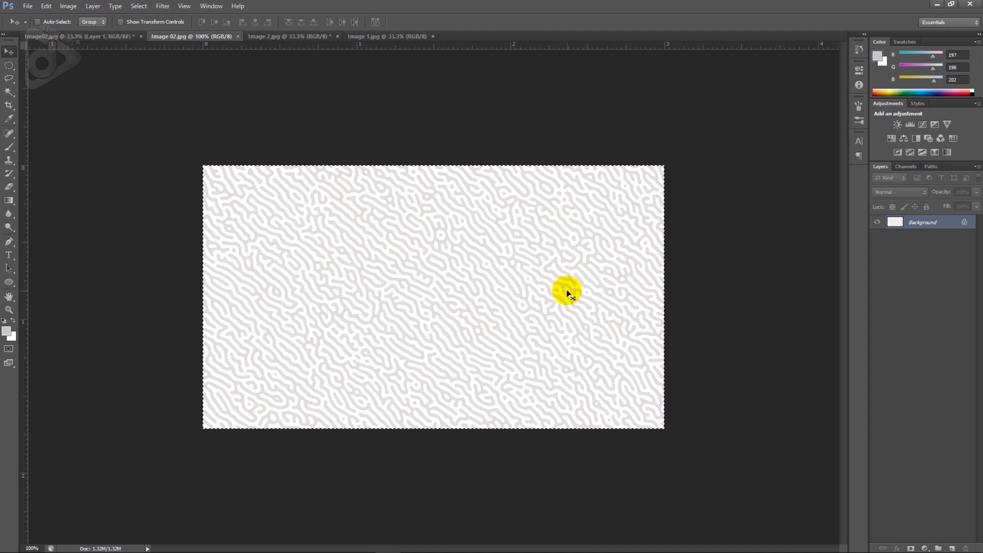
left_click(130, 38)
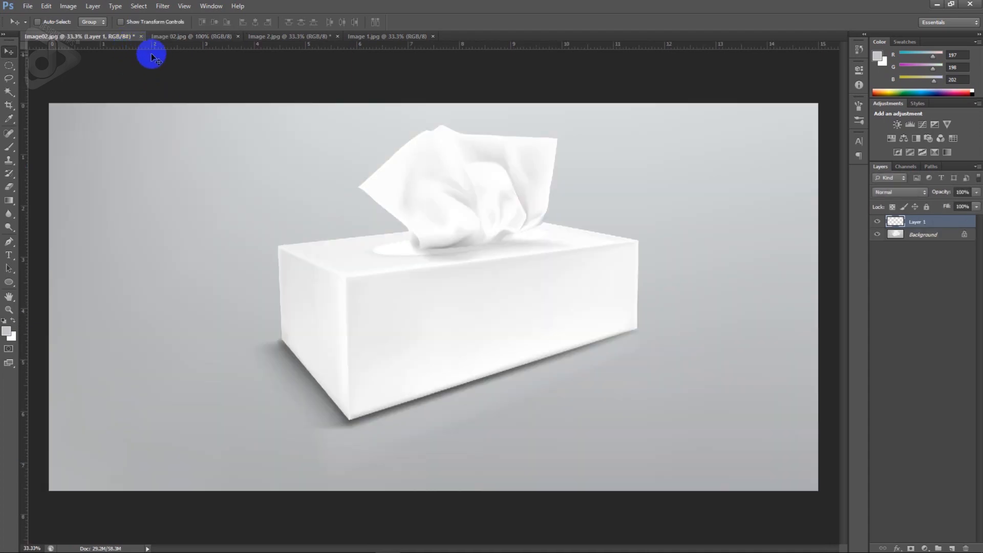
left_click(162, 6)
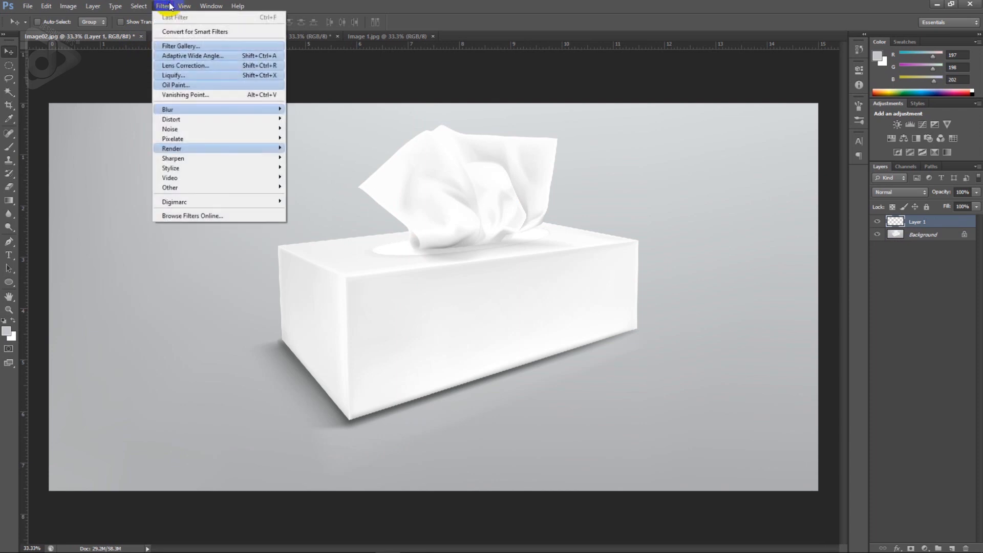
left_click(187, 97)
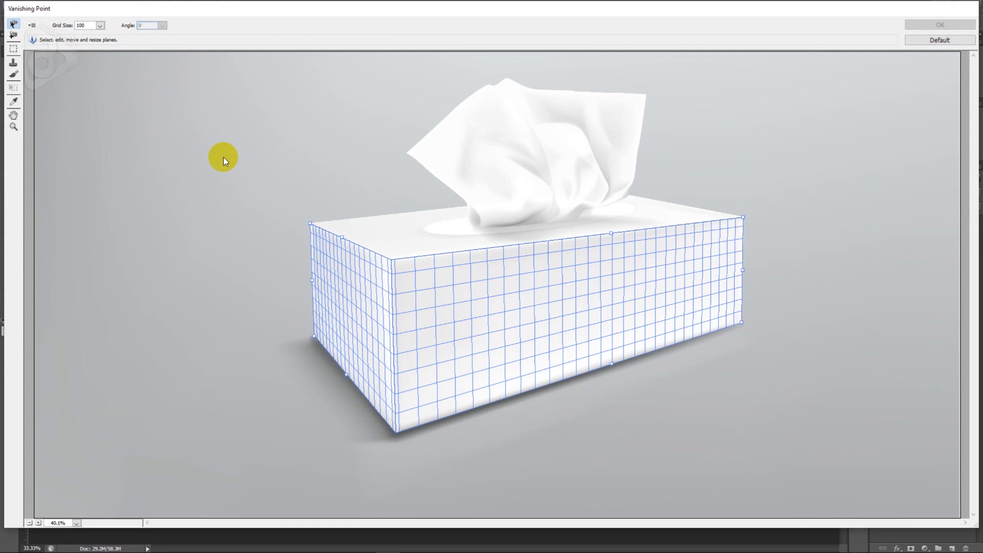
key("ctrl+v")
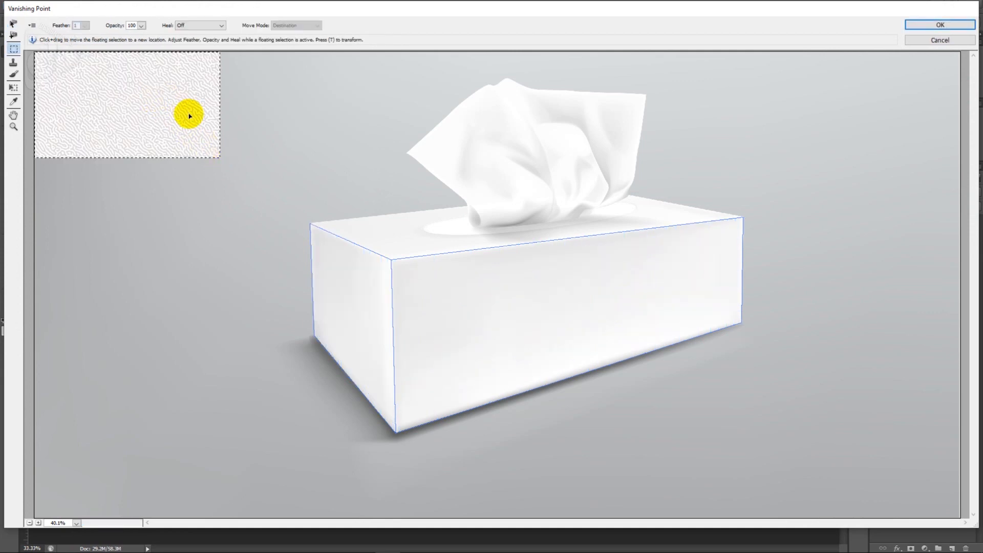
Move the pasted pattern onto the box planes, scale it to cover both side faces completely, and apply the filter
left_click_drag(159, 100, 636, 351)
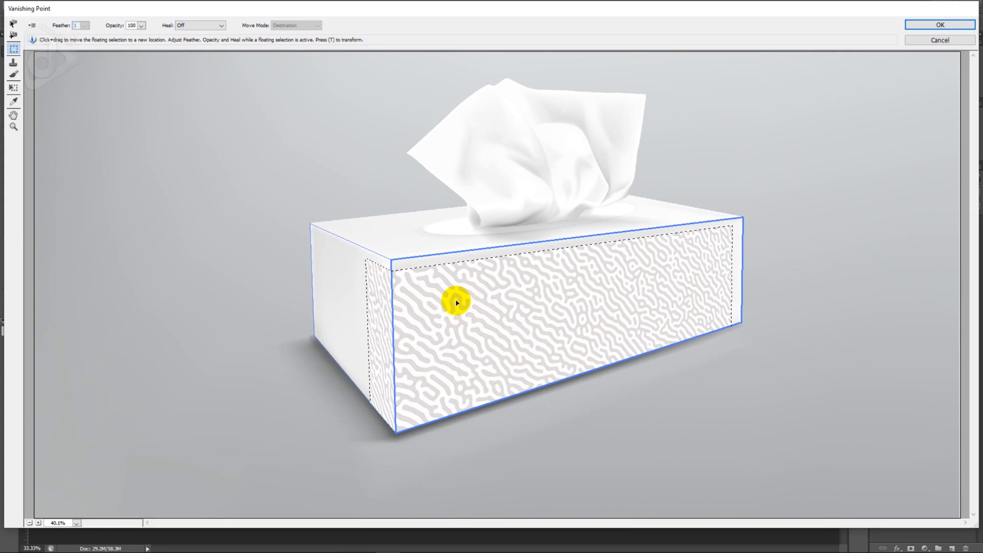
key("t")
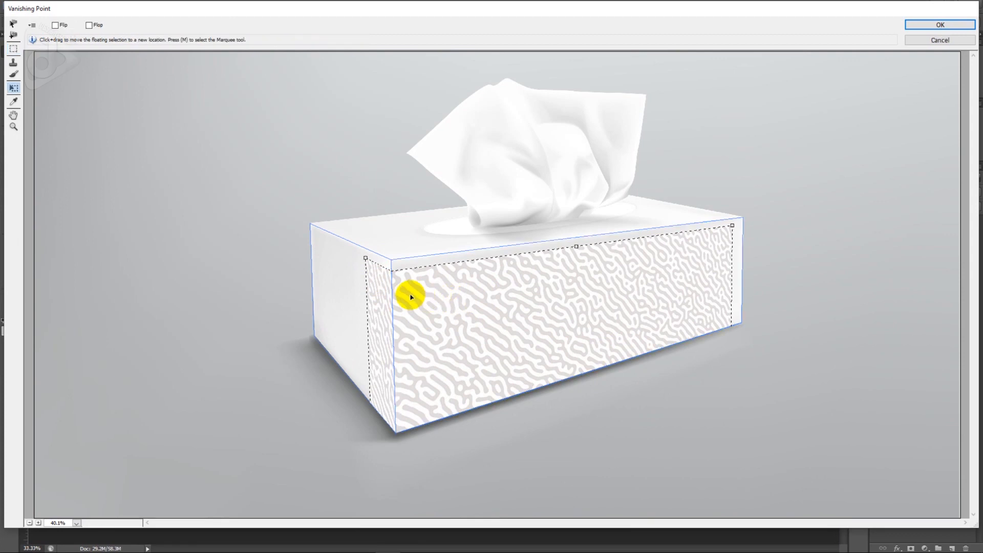
left_click_drag(364, 256, 92, 24)
left_click(55, 25)
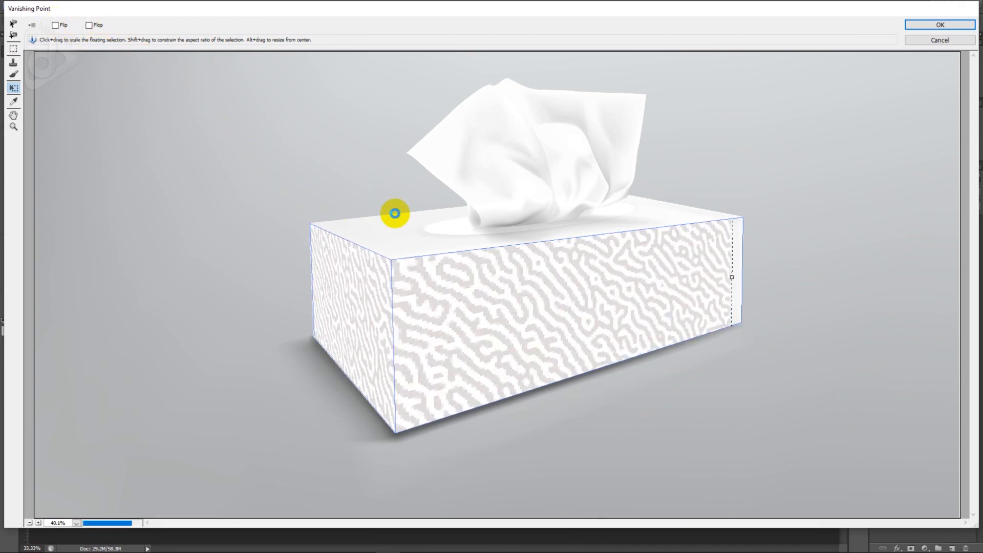
left_click_drag(688, 268, 678, 309)
left_click_drag(675, 249, 665, 312)
left_click_drag(731, 222, 757, 195)
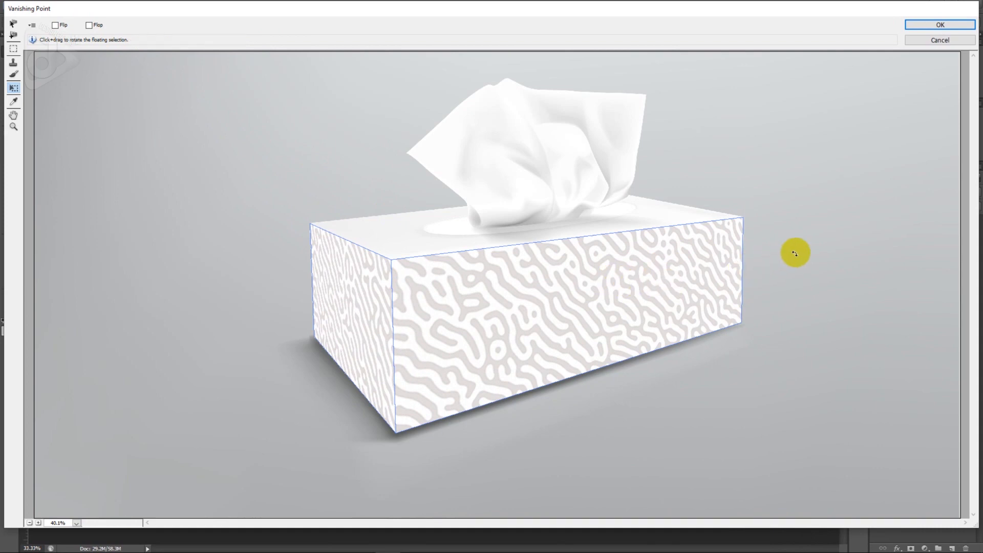
left_click(923, 25)
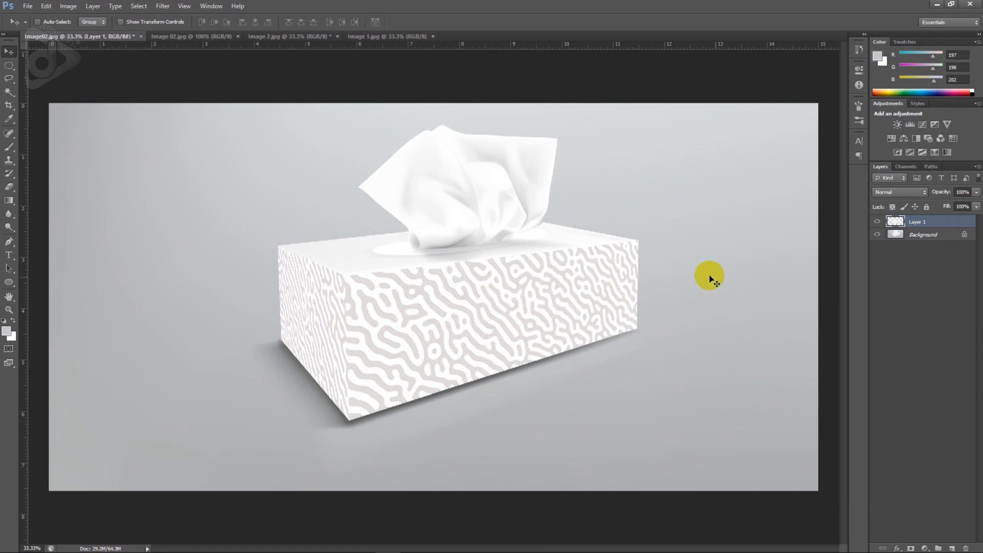
Set the blend mode of the pattern's Layer 1 to Multiply
left_click(899, 192)
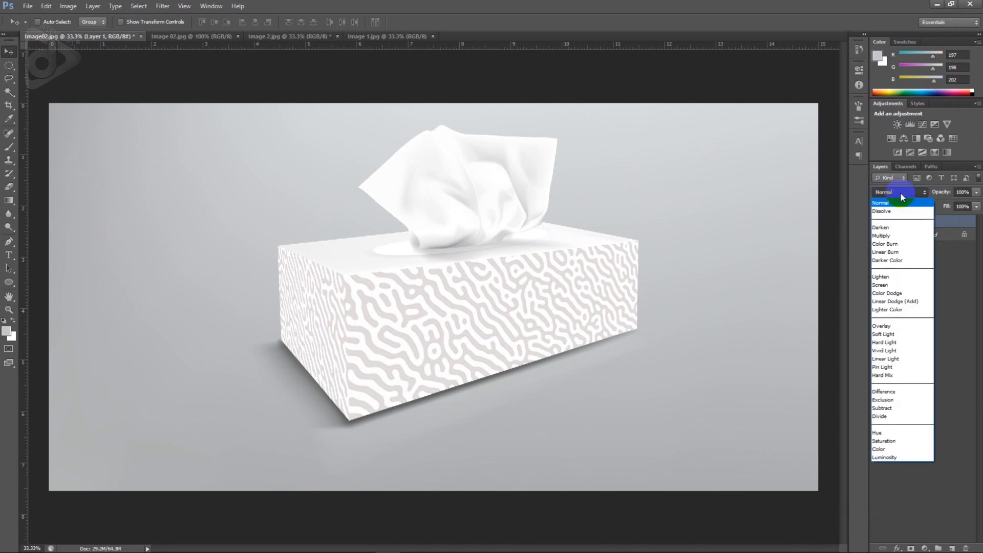
left_click(901, 236)
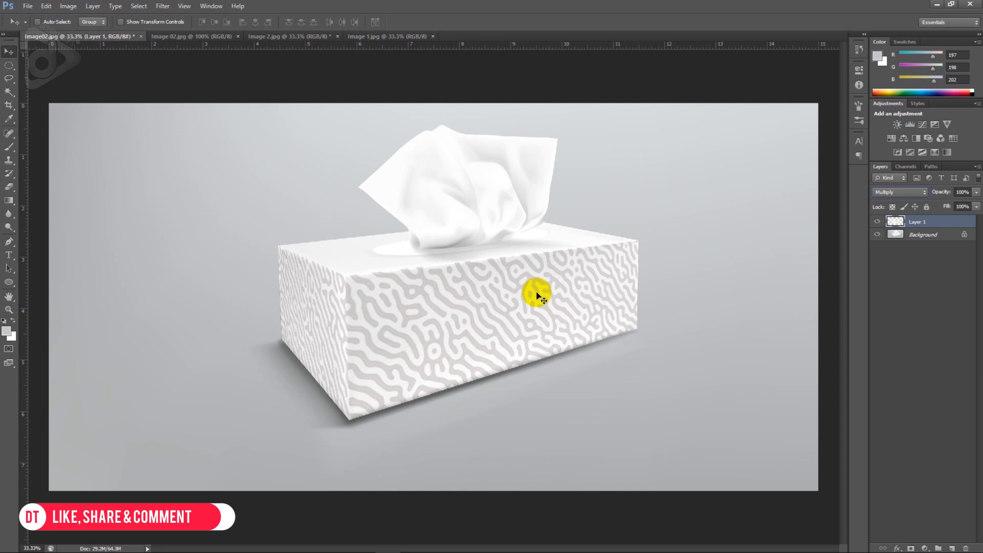
Select and copy the whole antelope photo in Image 2.jpg
left_click(367, 40)
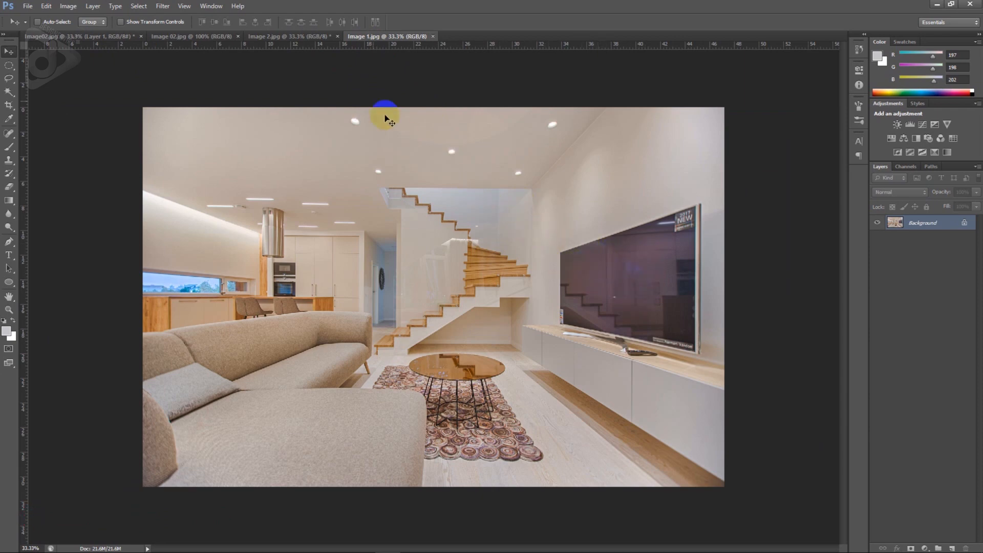
left_click(302, 38)
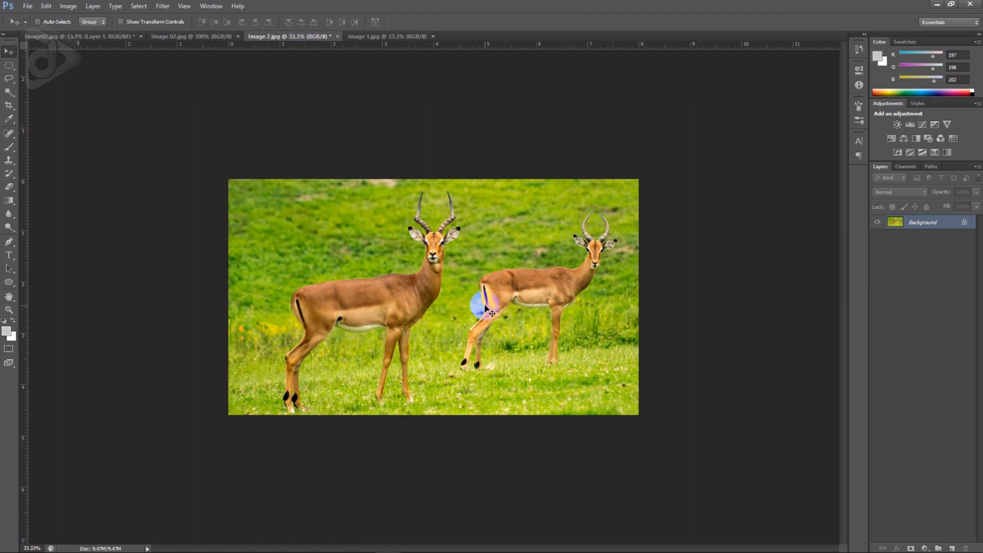
key("ctrl+a")
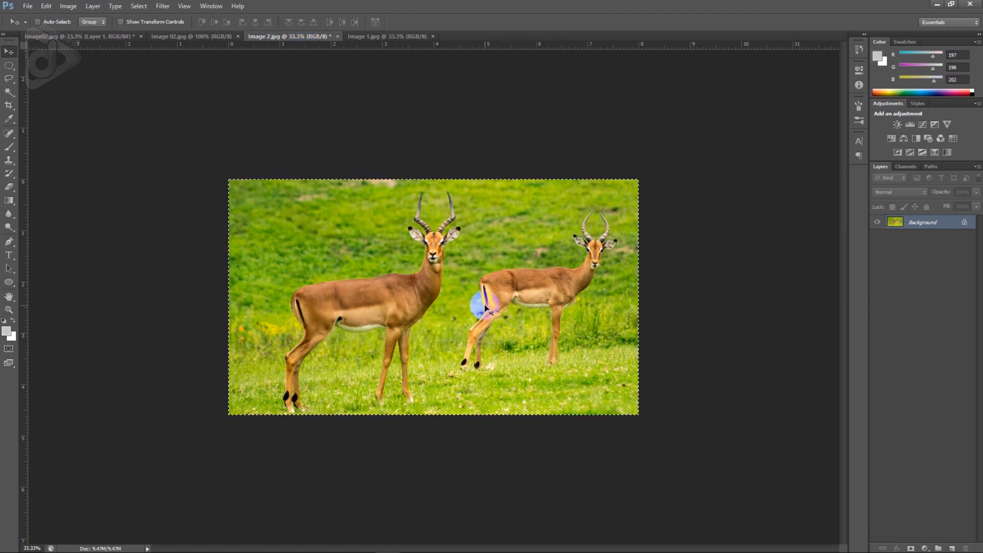
Add a new empty layer to the living room photo Image 1.jpg and open the Vanishing Point filter on it
left_click(379, 37)
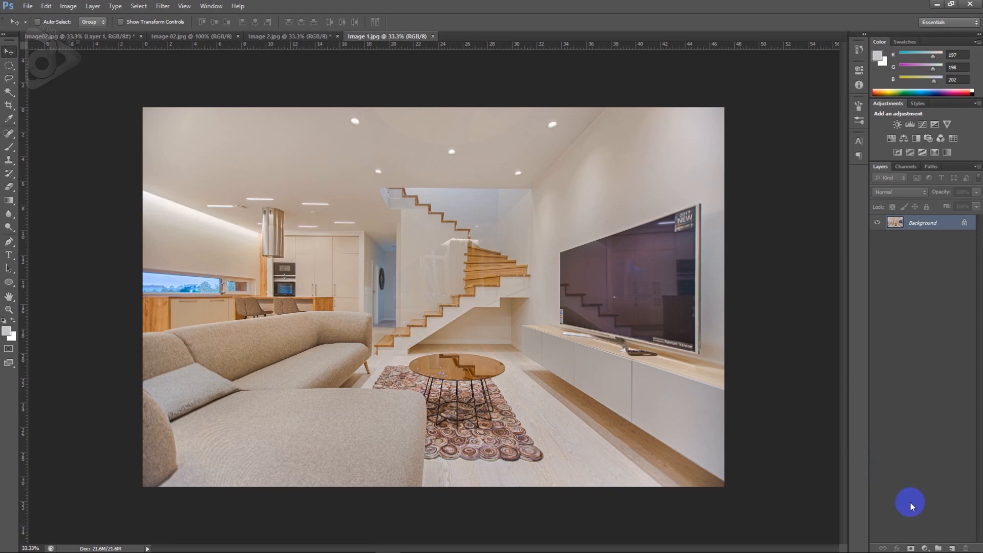
left_click(952, 548)
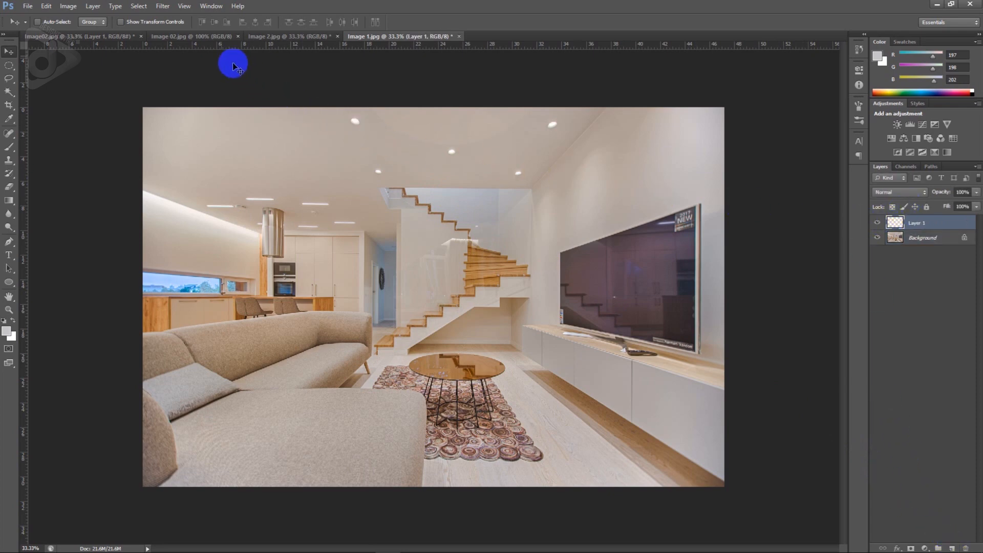
left_click(156, 11)
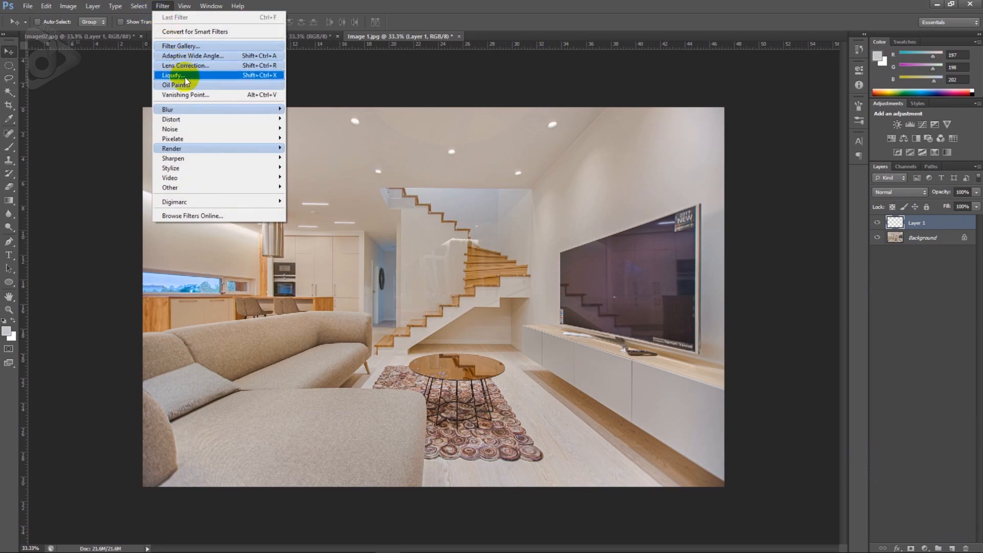
left_click(192, 94)
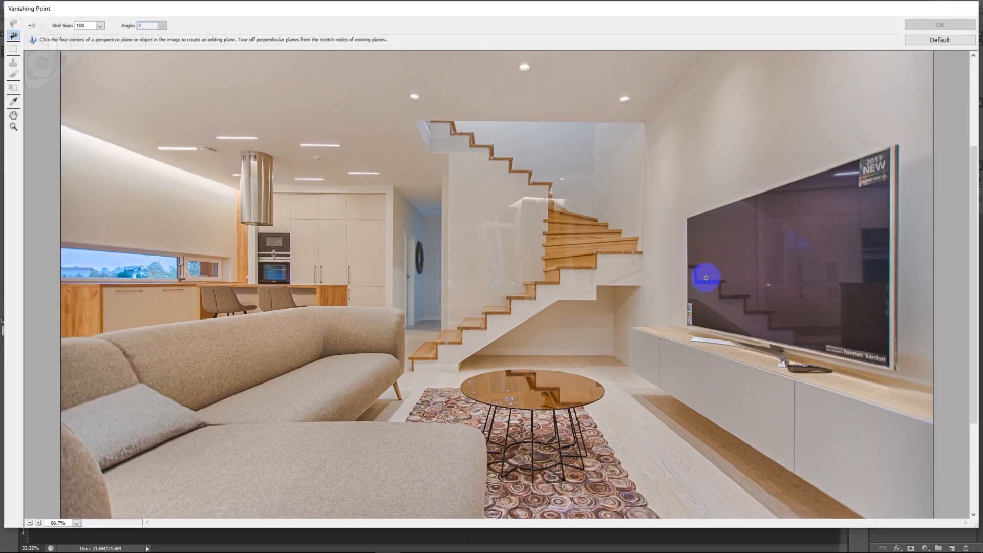
Start a perspective plane on the TV screen by placing its upper-left and lower-left corners on the screen's far edge
key("ctrl+plus")
key("h")
left_click_drag(822, 262, 449, 292)
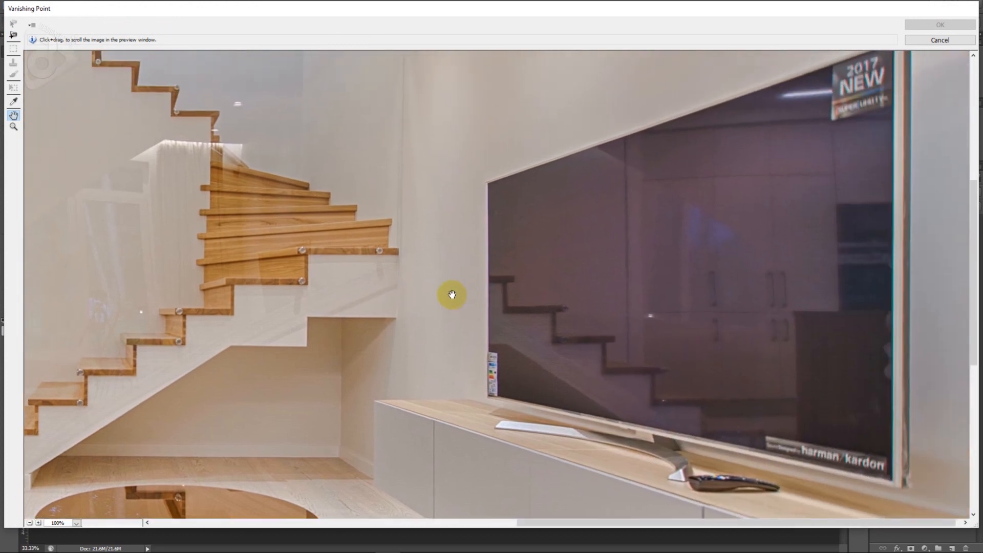
key("c")
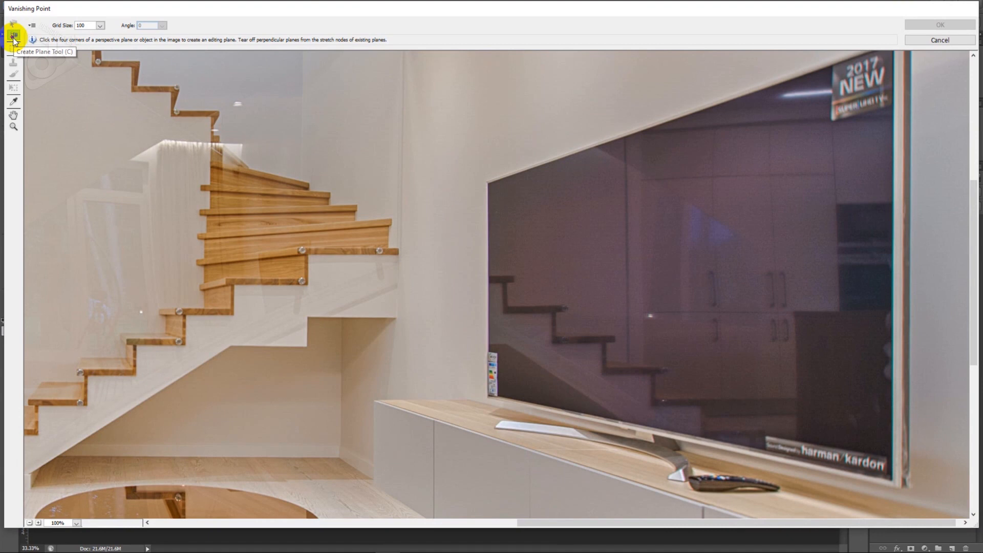
scroll(505, 181, "up", 1)
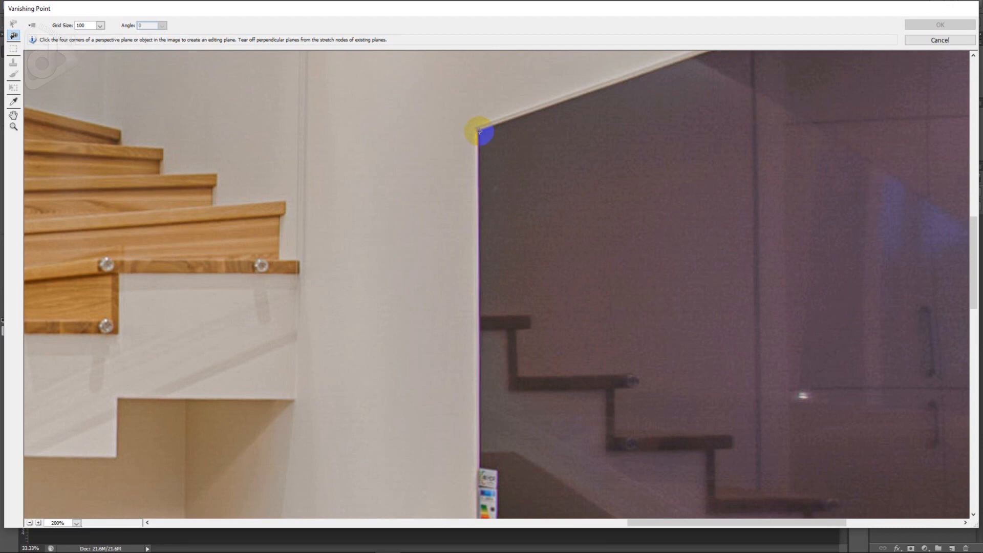
left_click(479, 131)
key("space")
left_click_drag(539, 370, 500, 155)
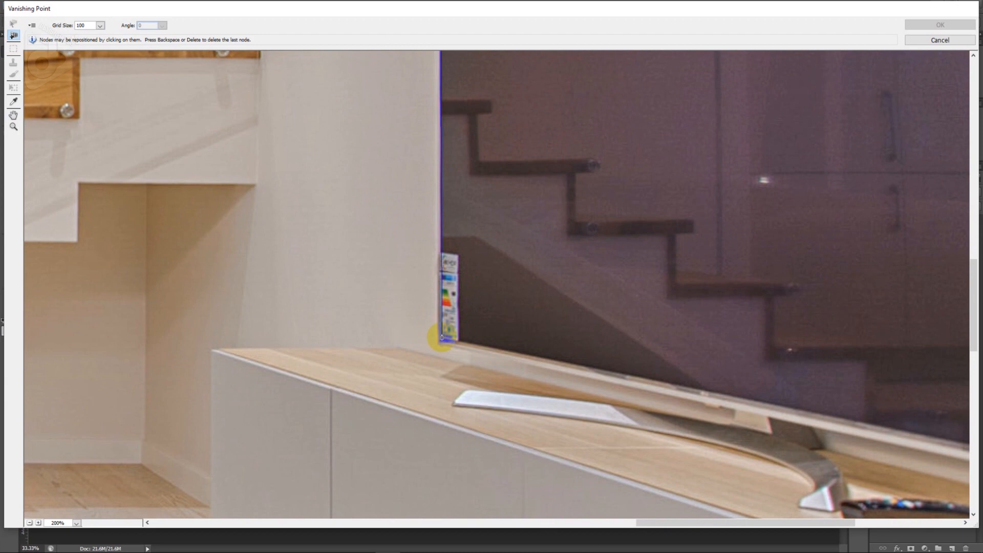
left_click(441, 337)
Complete the perspective plane by placing its last two corners at the TV screen's lower-right and upper-right corners
key("space")
left_click_drag(822, 402, 417, 342)
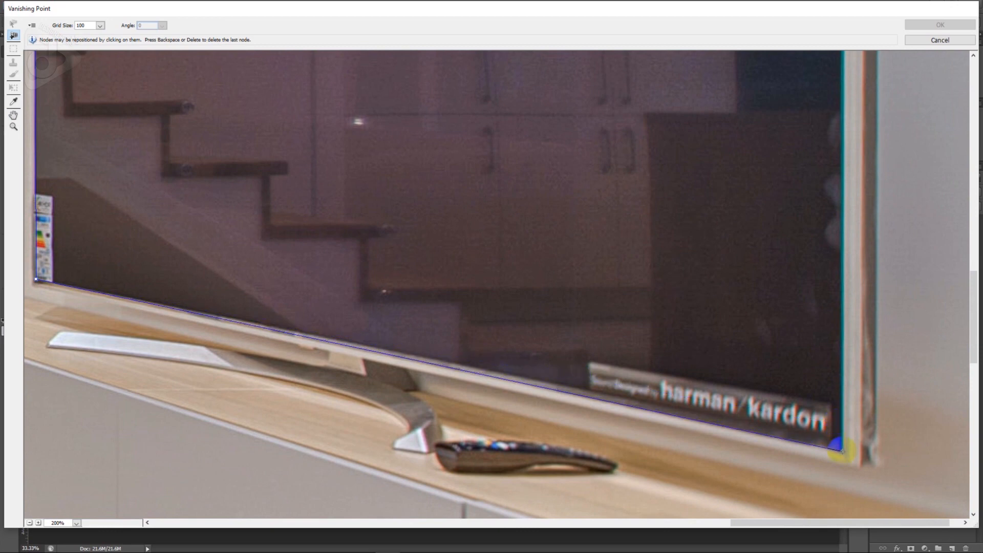
left_click(840, 450)
key("space")
left_click_drag(803, 159, 744, 386)
left_click_drag(733, 82, 751, 250)
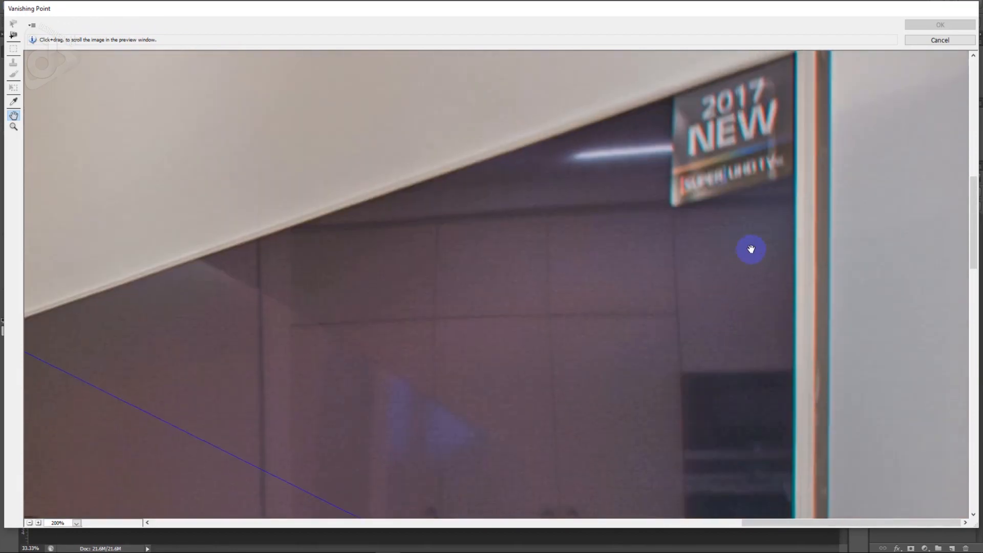
left_click(794, 64)
key("ctrl+minus")
key("ctrl+minus")
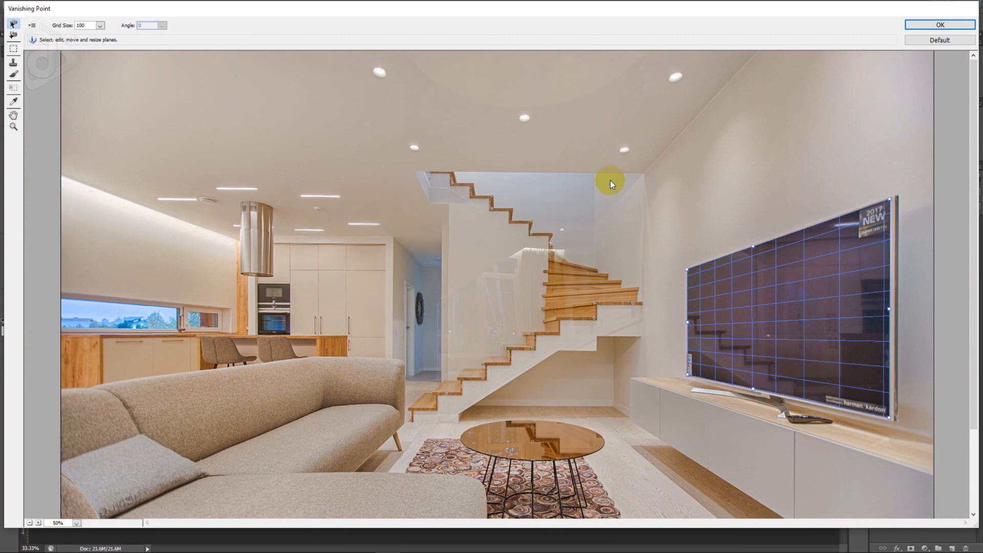
Paste the antelope photo into Vanishing Point, move it onto the TV plane, and size it to the screen's full width
key("ctrl+v")
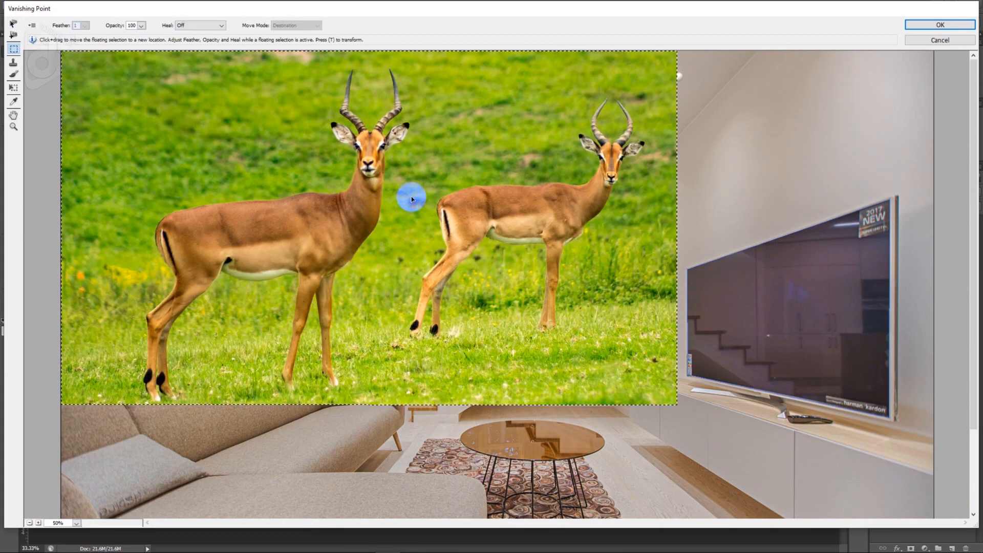
key("t")
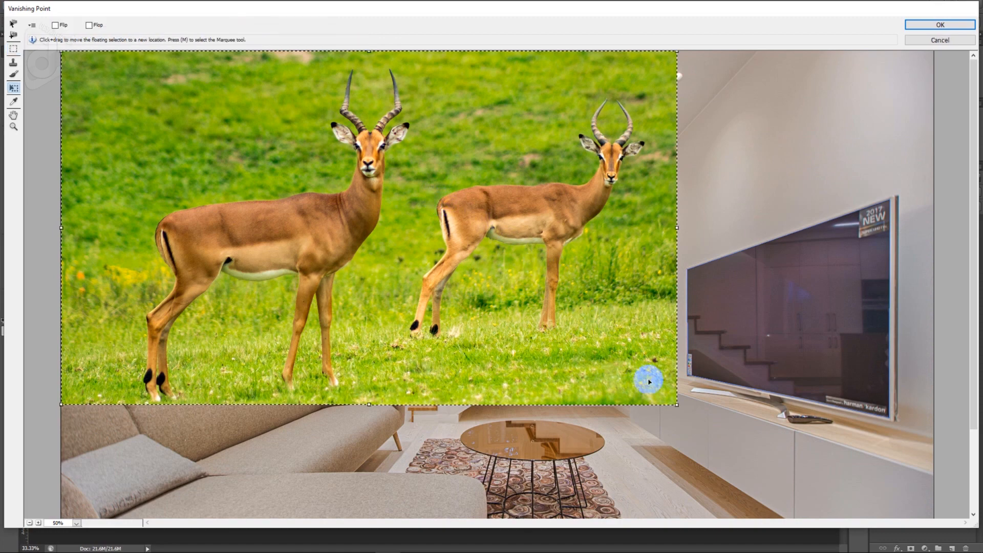
left_click_drag(669, 401, 781, 339)
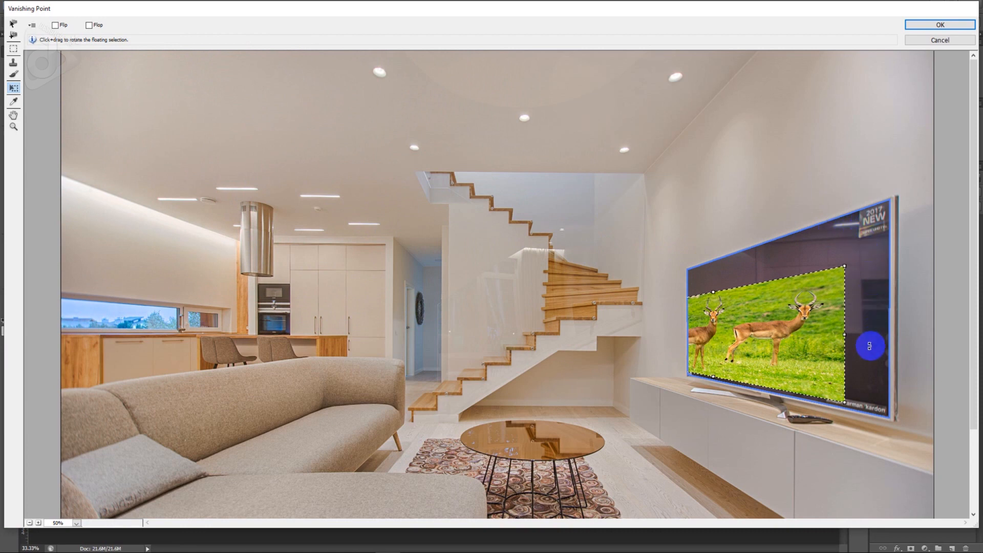
left_click_drag(847, 331, 902, 341)
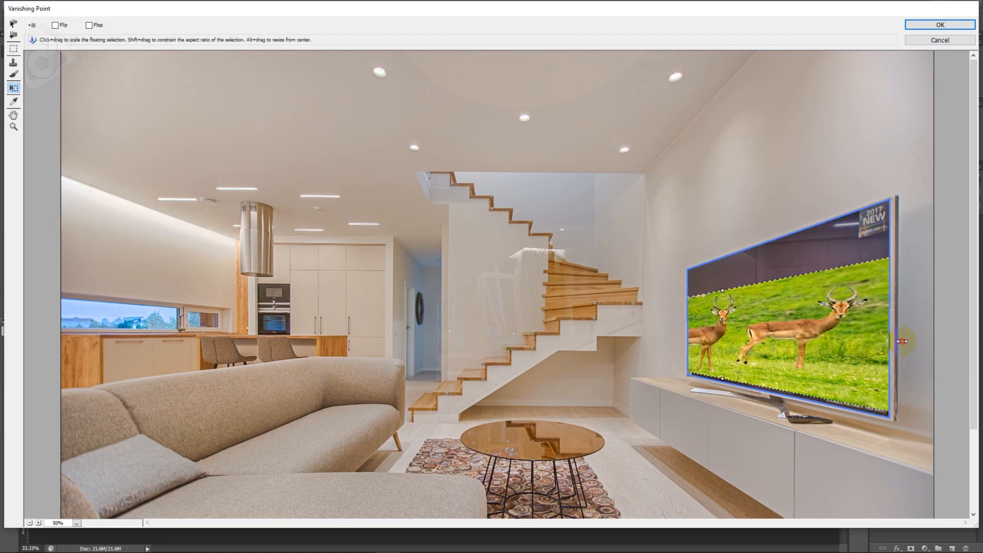
Stretch the antelope photo's edges and corners until it covers the entire TV screen, and apply the filter
left_click_drag(722, 291, 725, 263)
left_click_drag(881, 311, 796, 334)
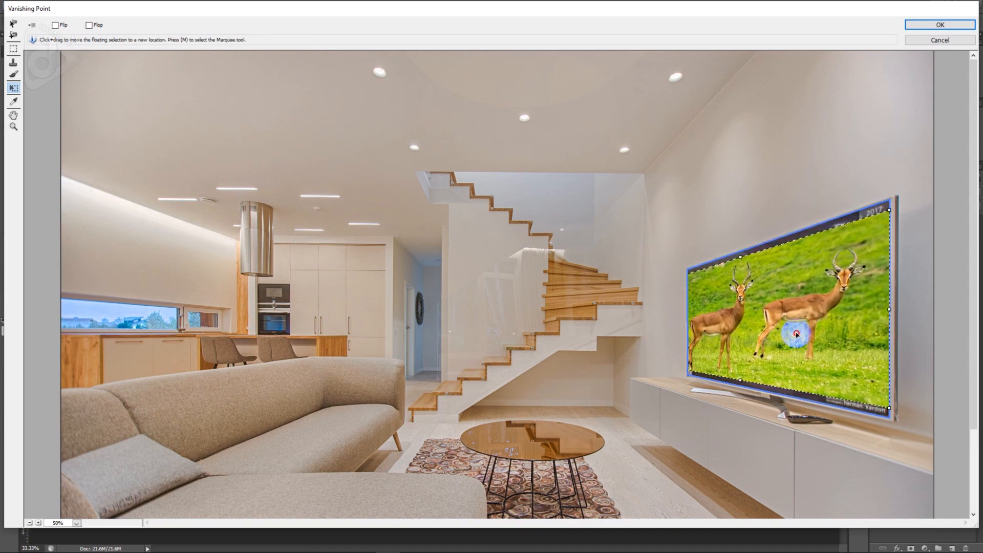
left_click_drag(889, 210, 889, 198)
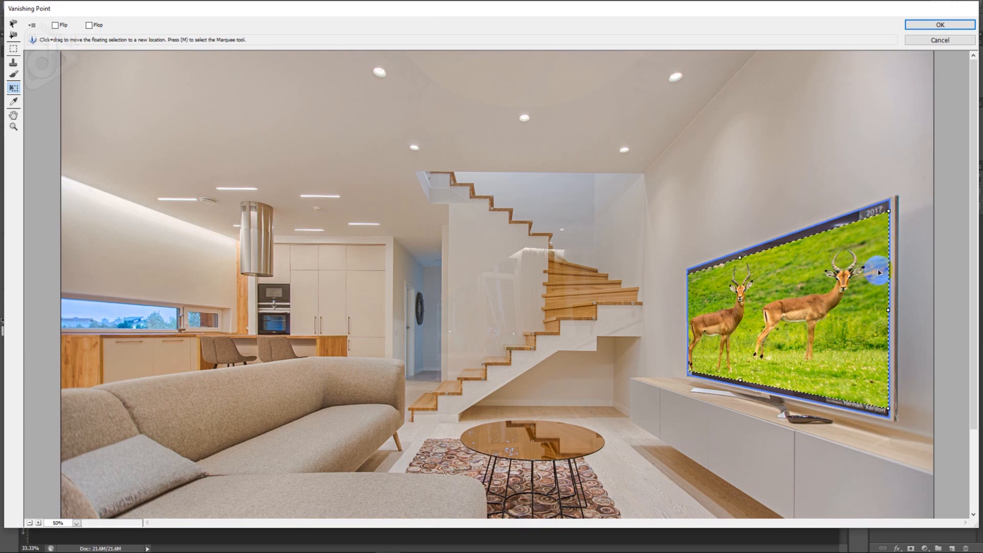
left_click_drag(740, 259, 740, 248)
left_click_drag(888, 410, 902, 425)
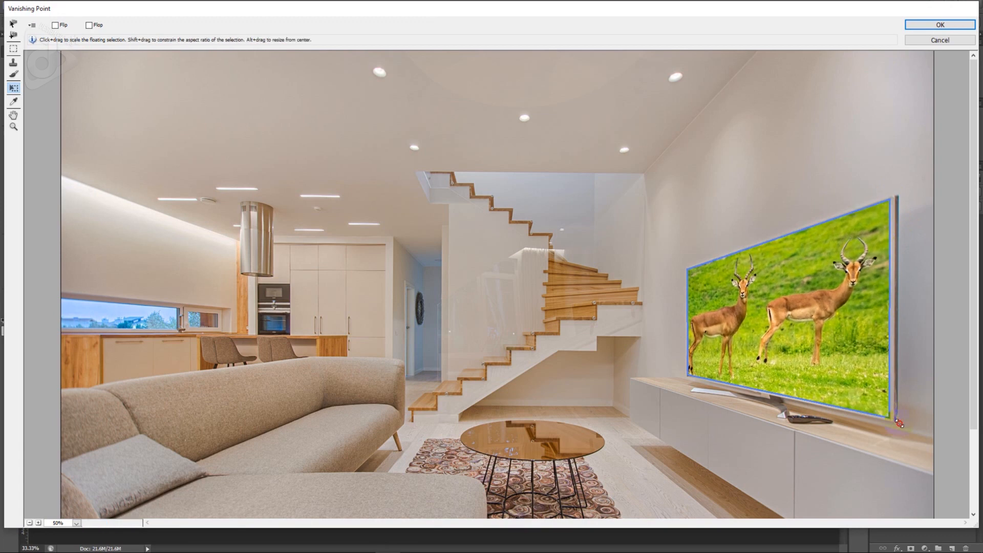
left_click(781, 318)
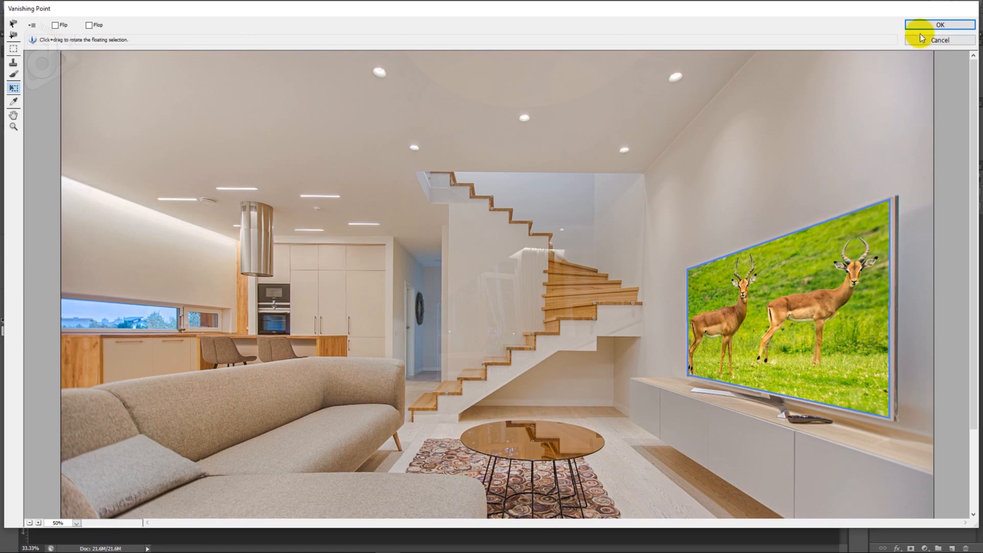
left_click(931, 24)
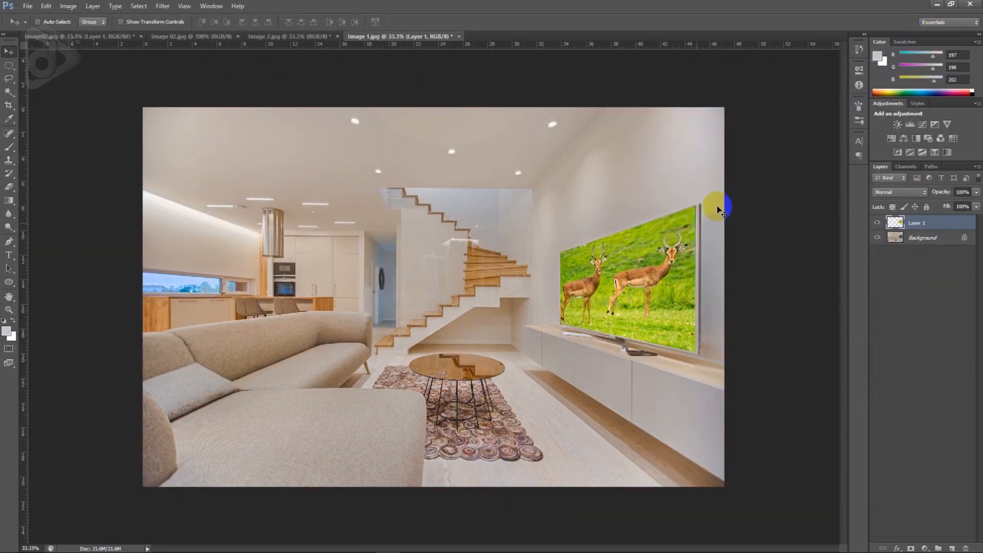